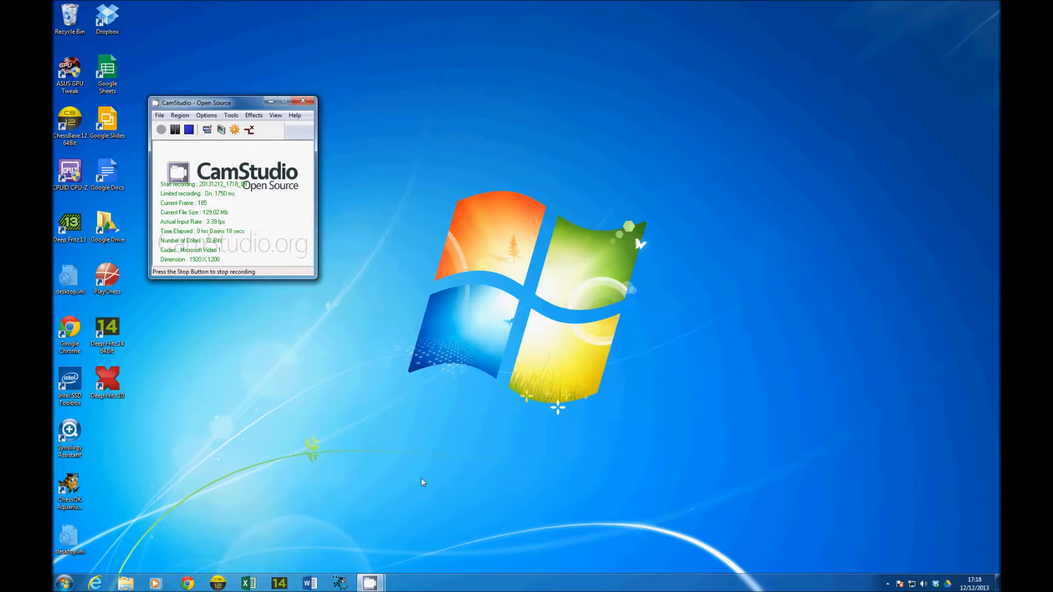
- Switch to Houdini Aquarium and remove the Critter 1.6a 64-bit engine from the engines list
click(341, 584)
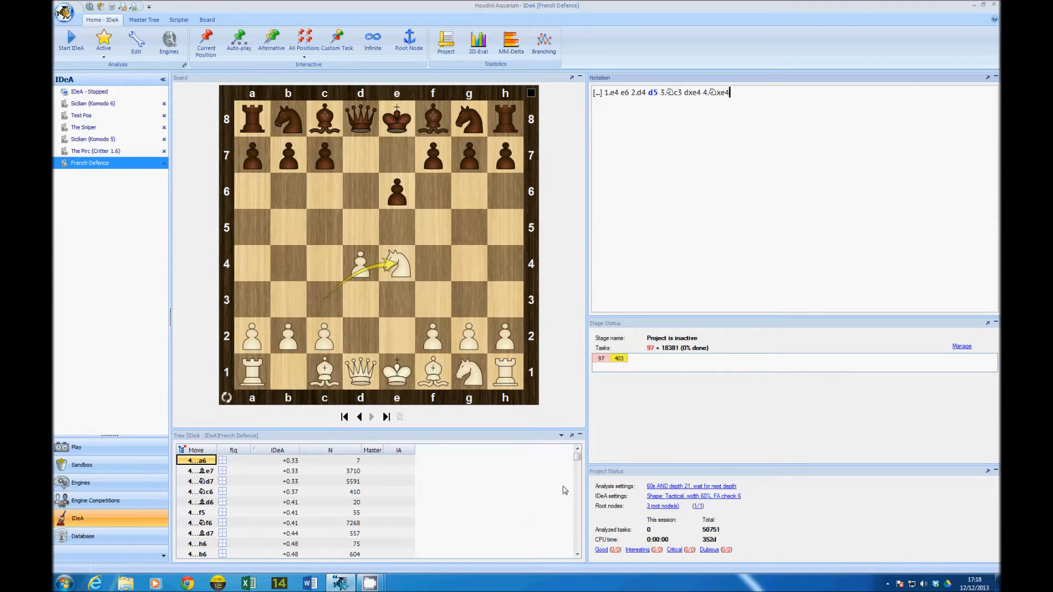
click(126, 488)
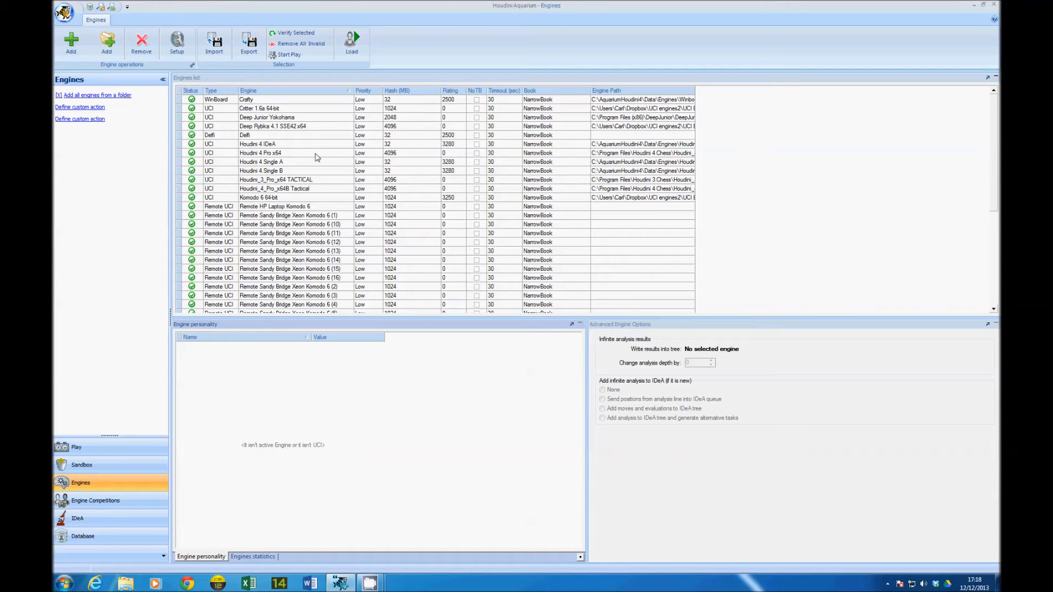
click(226, 108)
click(142, 43)
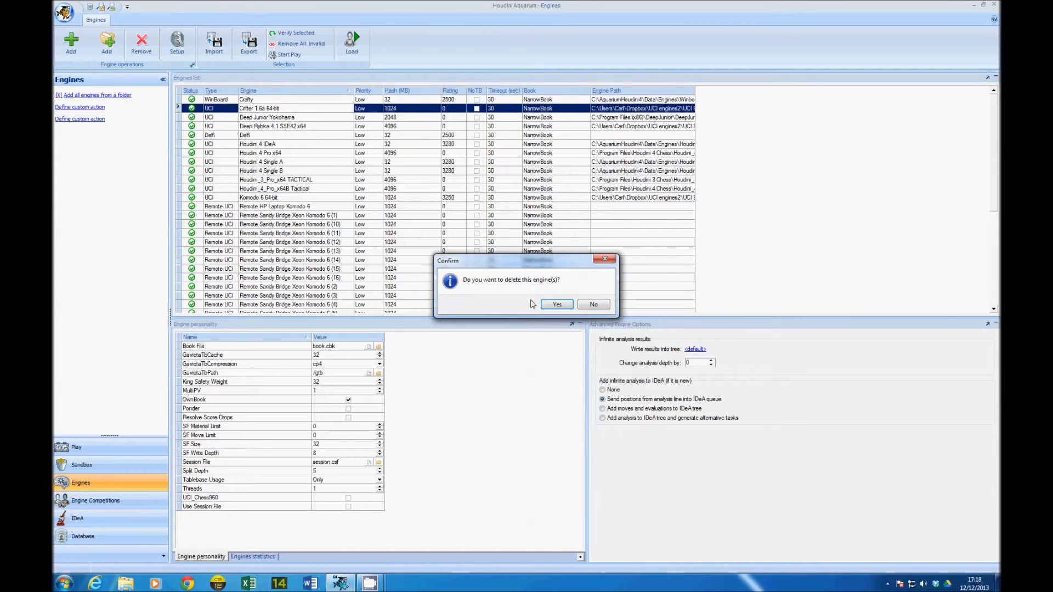
click(565, 306)
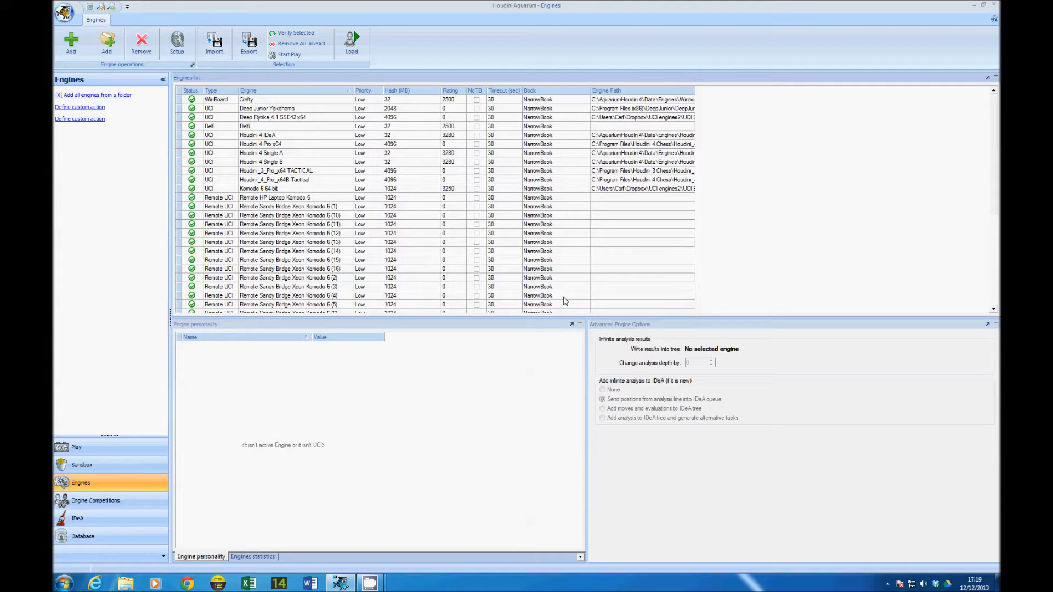
- Add a new UCI engine from the executable Critter_1.6a_64bit.exe, taking its name from the 'id name' option
click(69, 50)
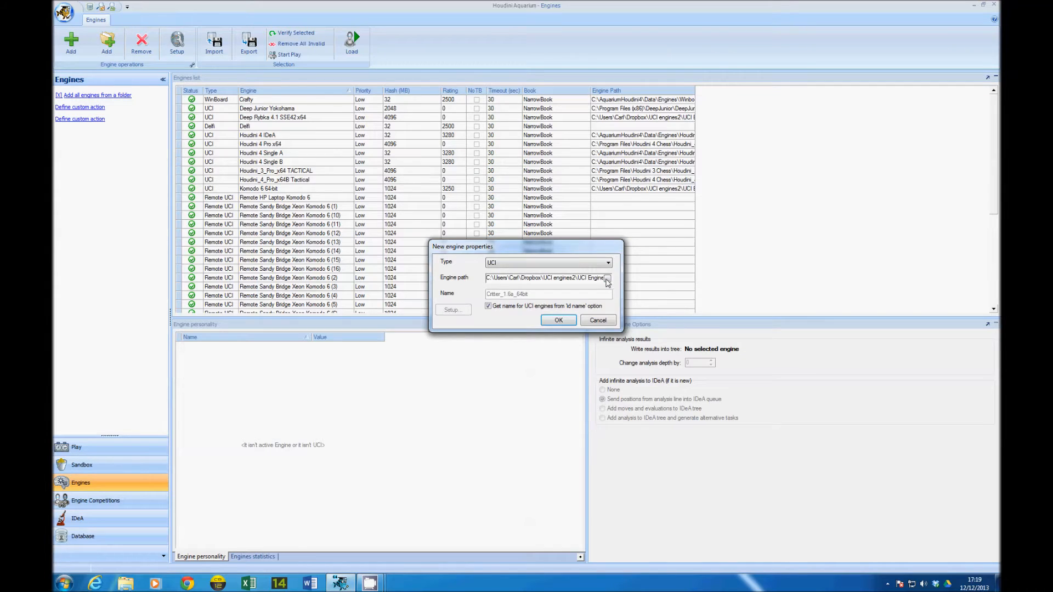
click(607, 279)
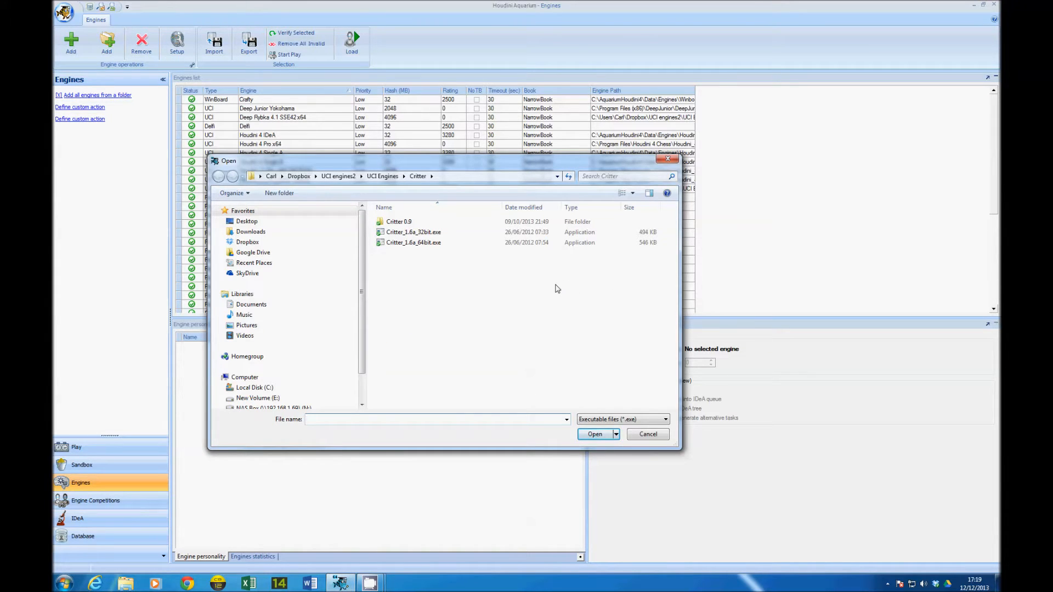
double_click(422, 242)
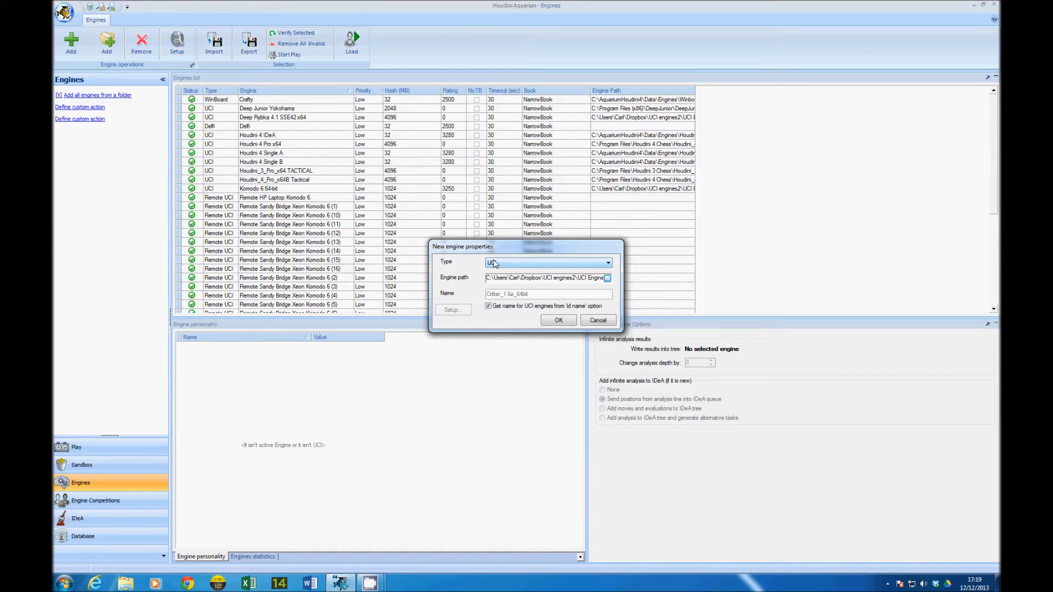
click(551, 321)
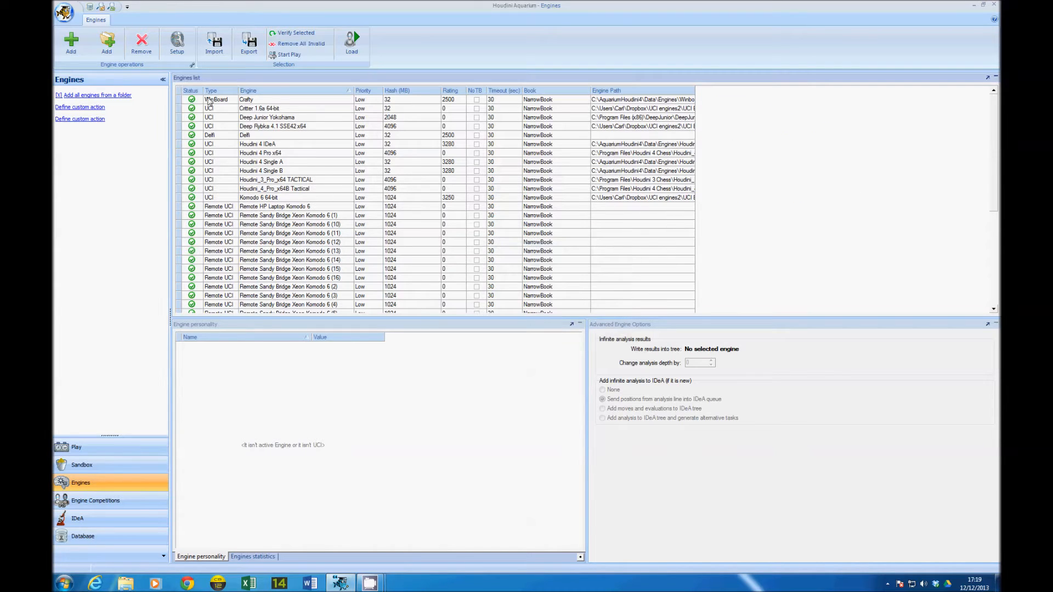
- Set the Critter 1.6a 64-bit engine's hash to 1024 MB and its Threads value to 1
click(329, 111)
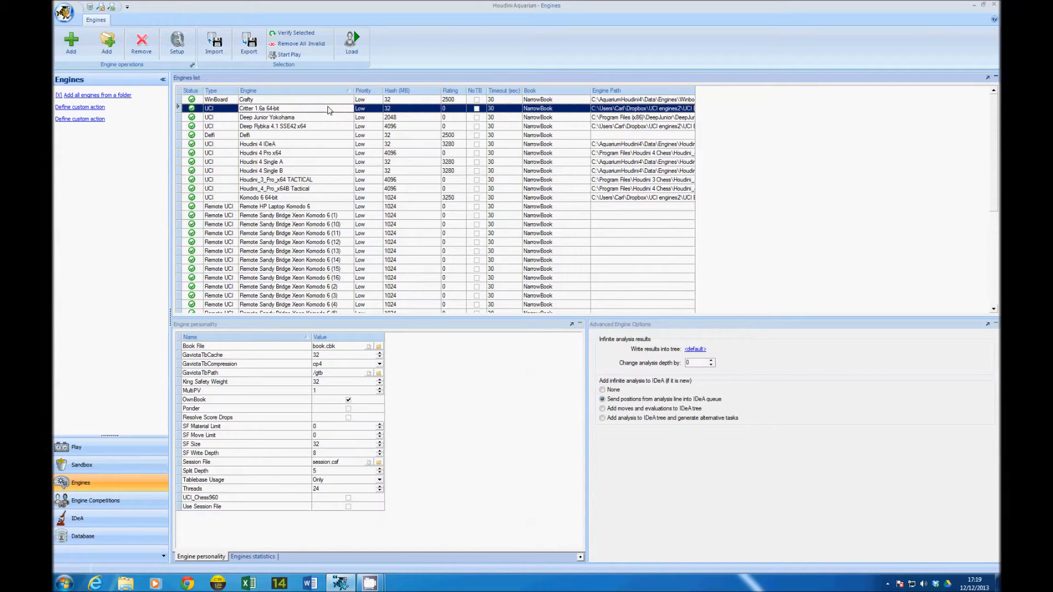
click(407, 111)
text(1024)
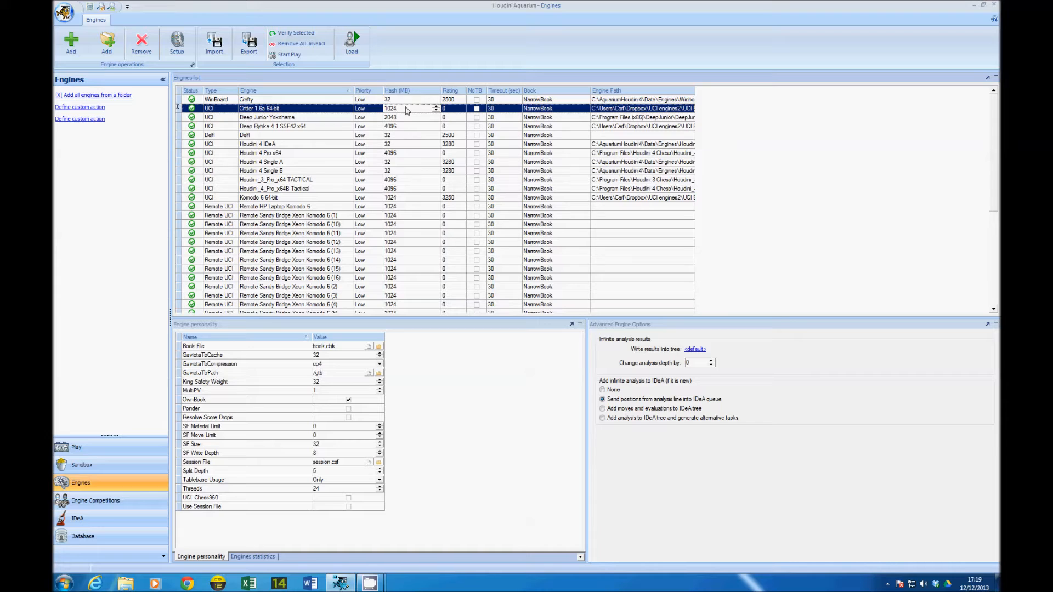
click(470, 425)
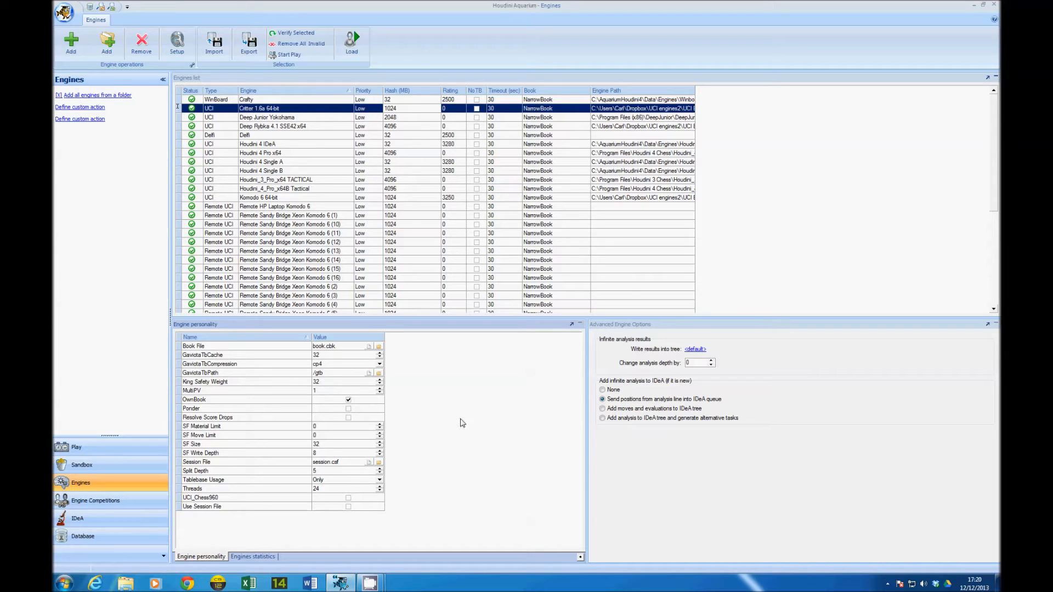
click(352, 488)
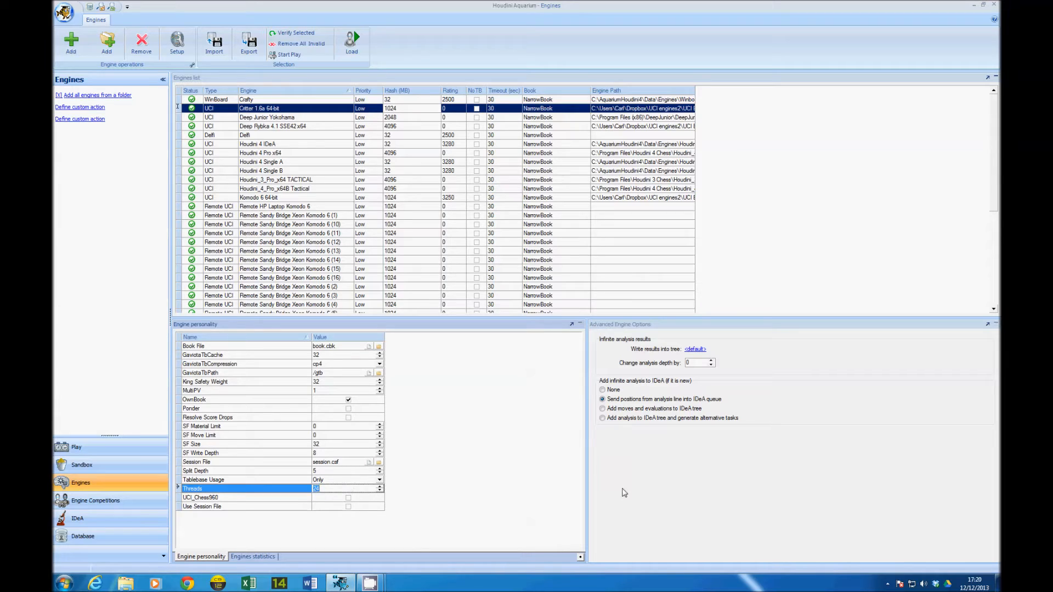
text(1)
click(507, 481)
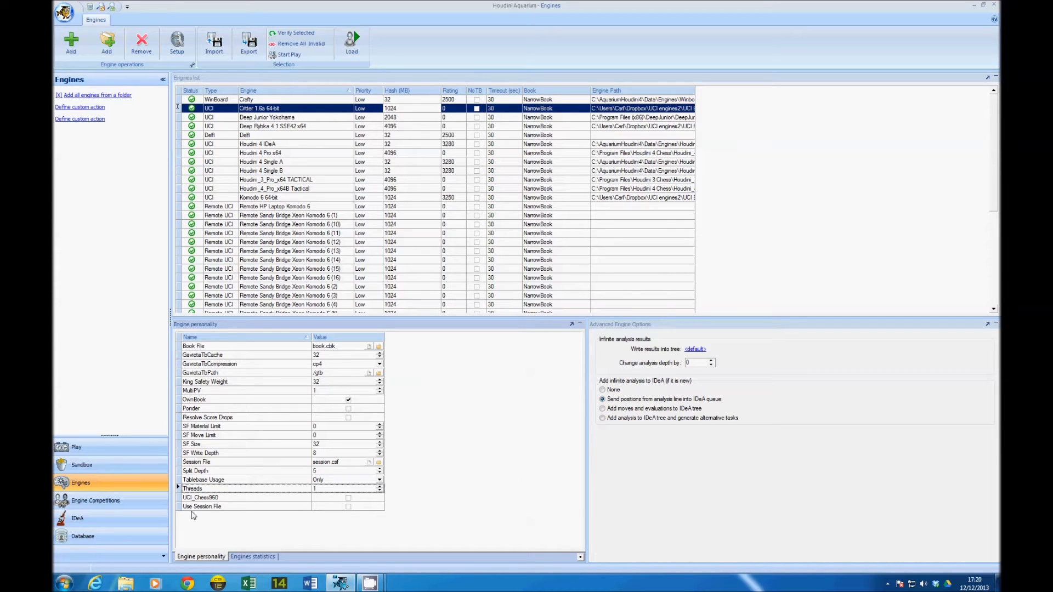
- Start a new IDeA project with the description "Caro Kann (Critter 1.6a)"
click(138, 520)
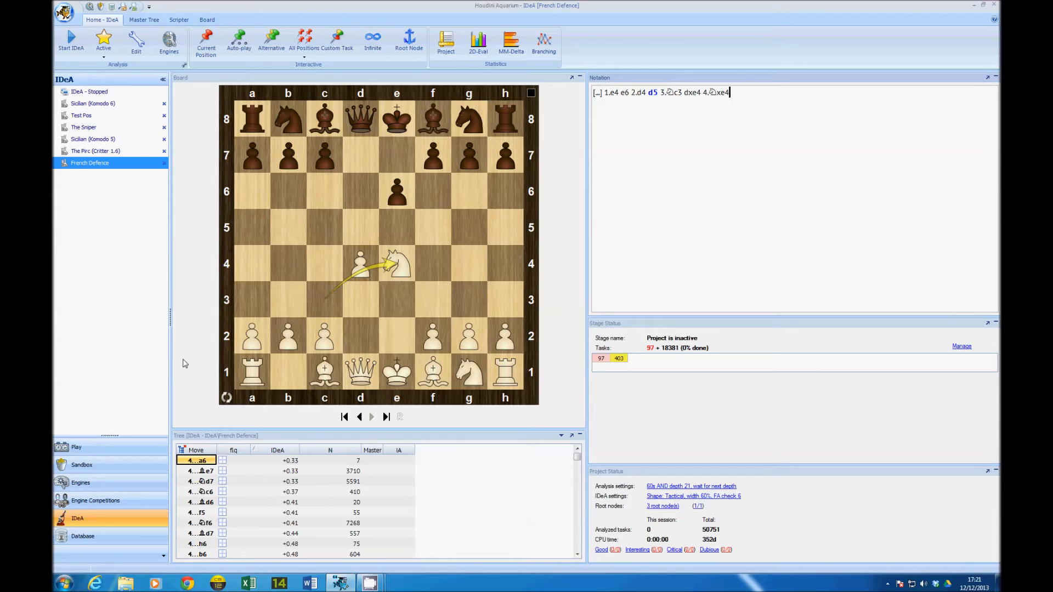
click(102, 95)
click(202, 314)
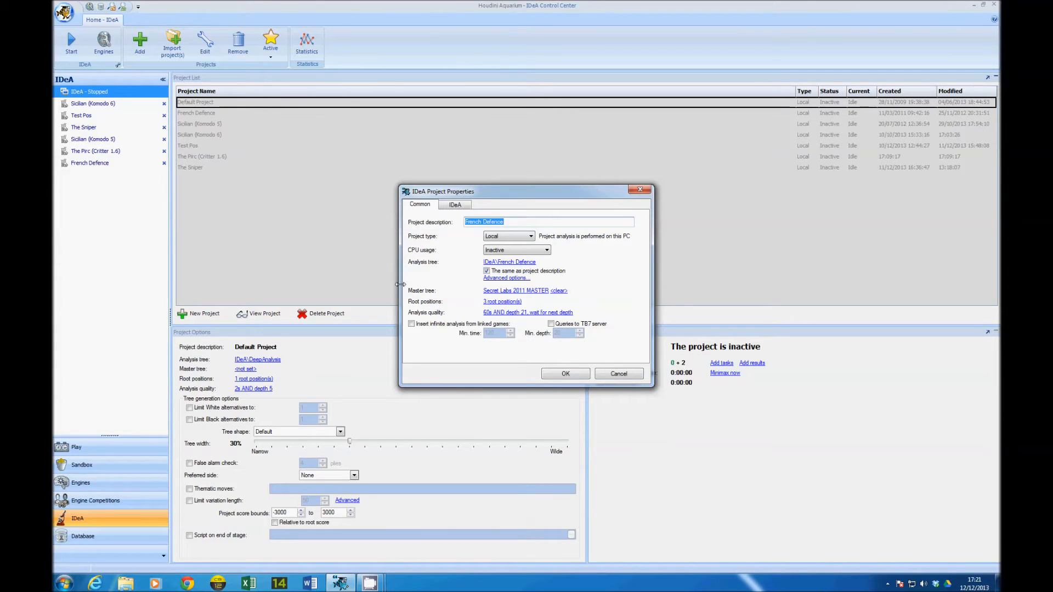
key(BackSpace)
text(Caro Kann (Cri)
text(tter 1.6a)
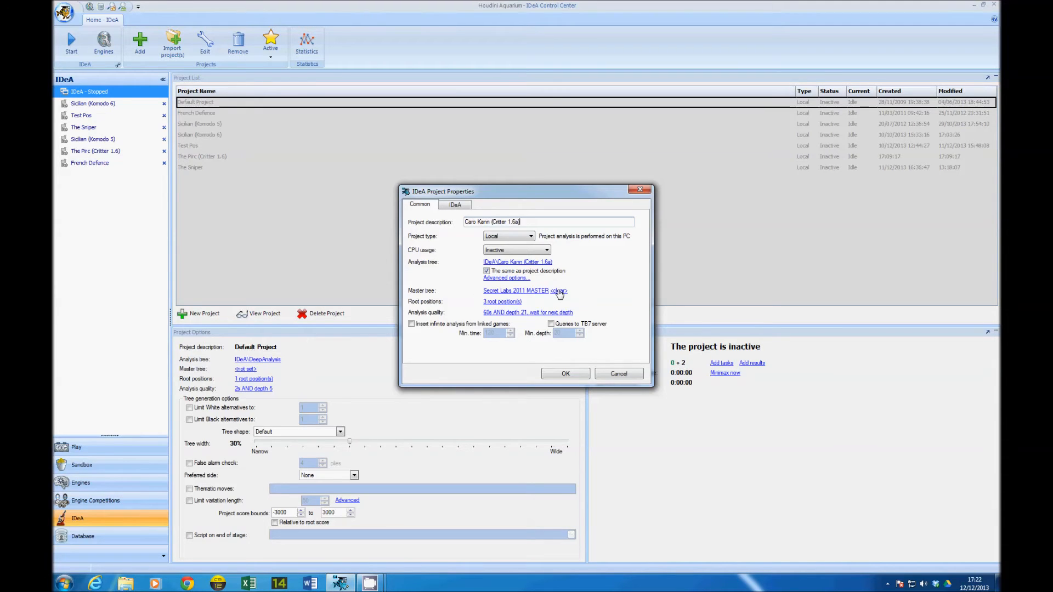
- Clear the new project's master tree and remove all the existing root positions
click(559, 291)
click(501, 303)
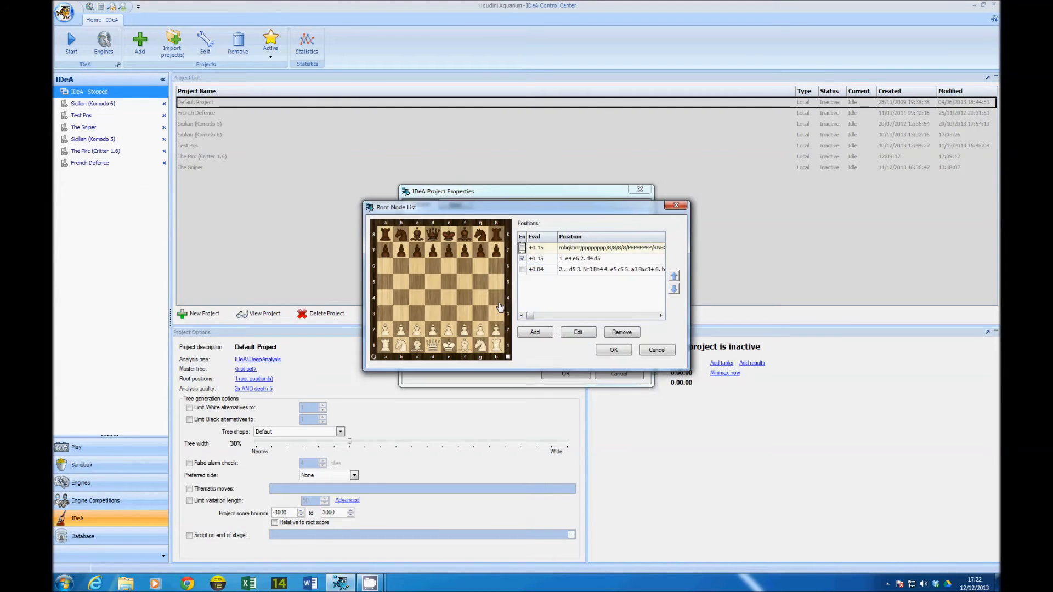
click(522, 269)
click(522, 248)
click(616, 333)
click(617, 333)
click(617, 334)
- Add a root position with White pawns on e4 and d4 and Black pawns on c6 and d5, adjusting its move number
click(544, 333)
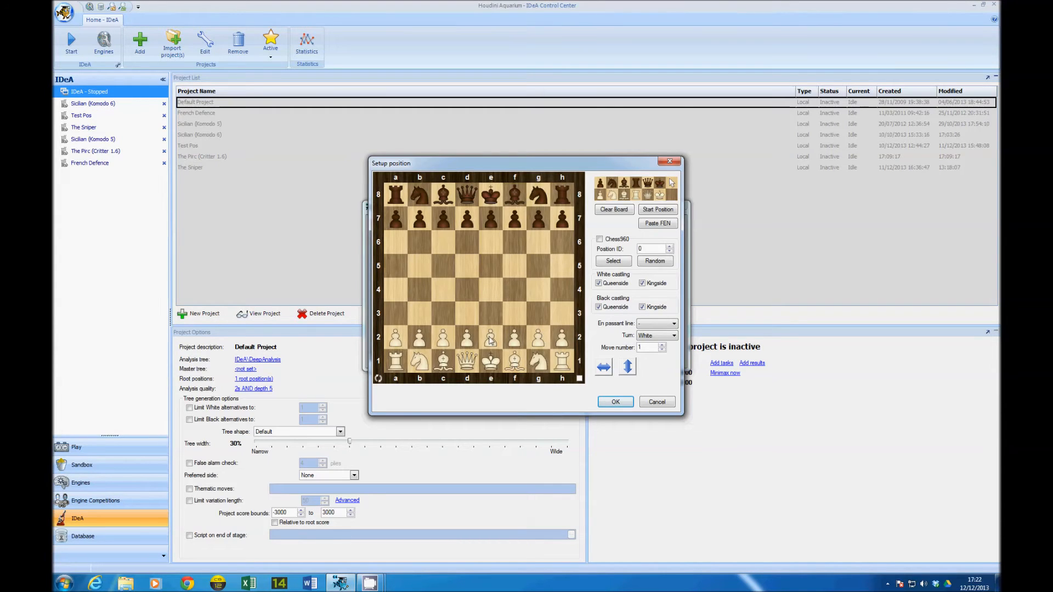
drag(491, 341, 490, 289)
drag(446, 225, 443, 242)
drag(467, 337, 469, 288)
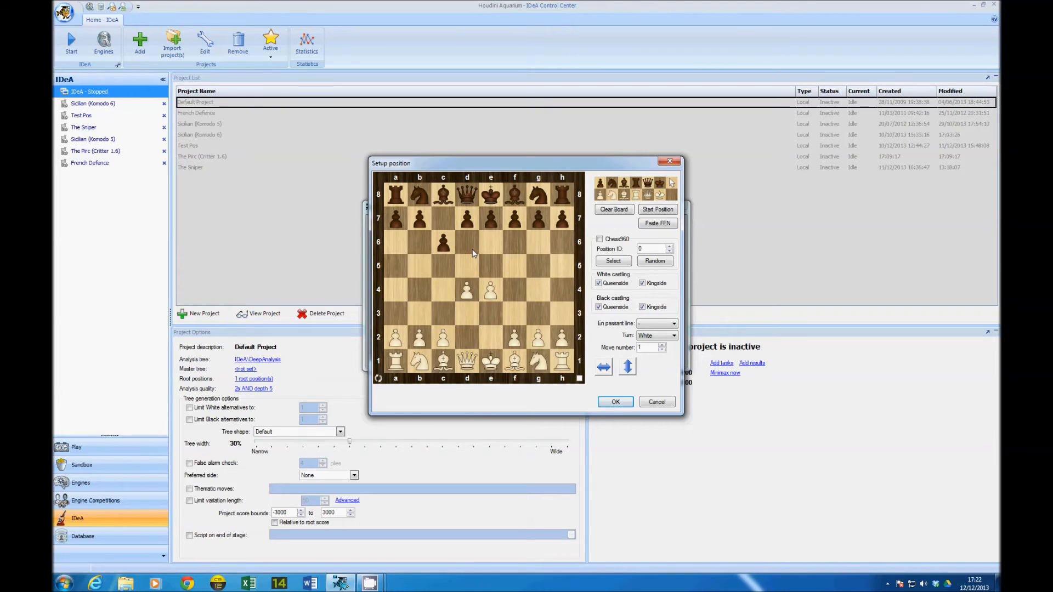
drag(469, 223, 468, 267)
click(662, 345)
click(662, 345)
click(662, 345)
click(661, 350)
click(615, 402)
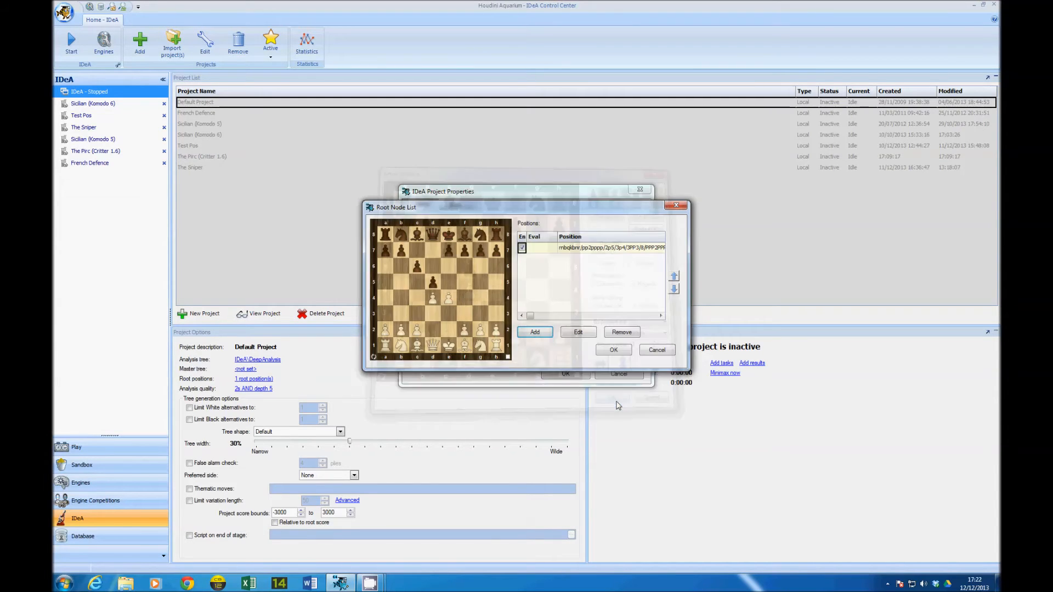
click(612, 351)
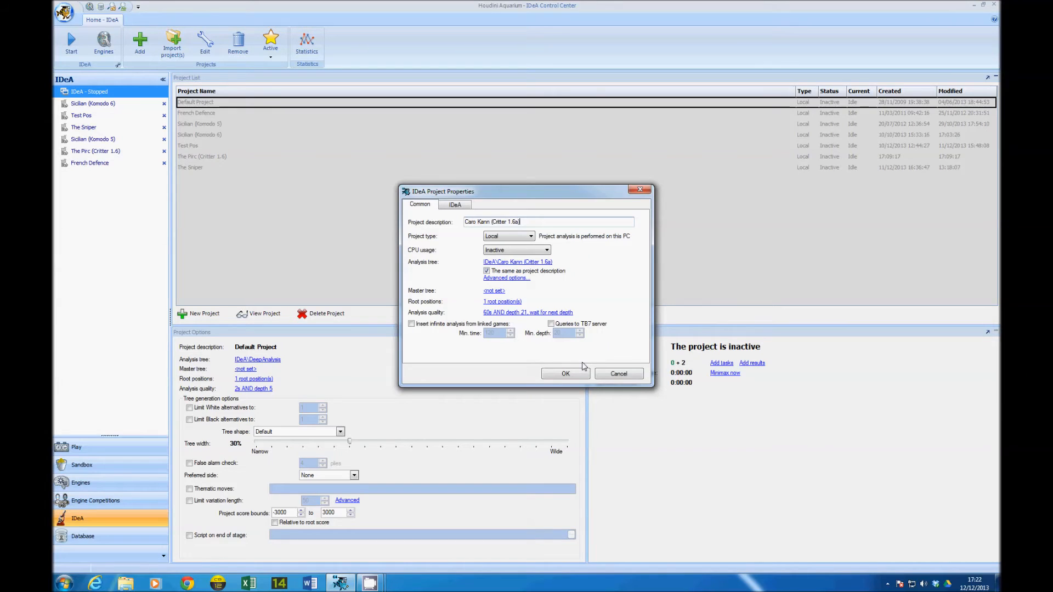
- Set the analysis quality to 120 seconds AND 25 plies, and change the maximum time
click(535, 312)
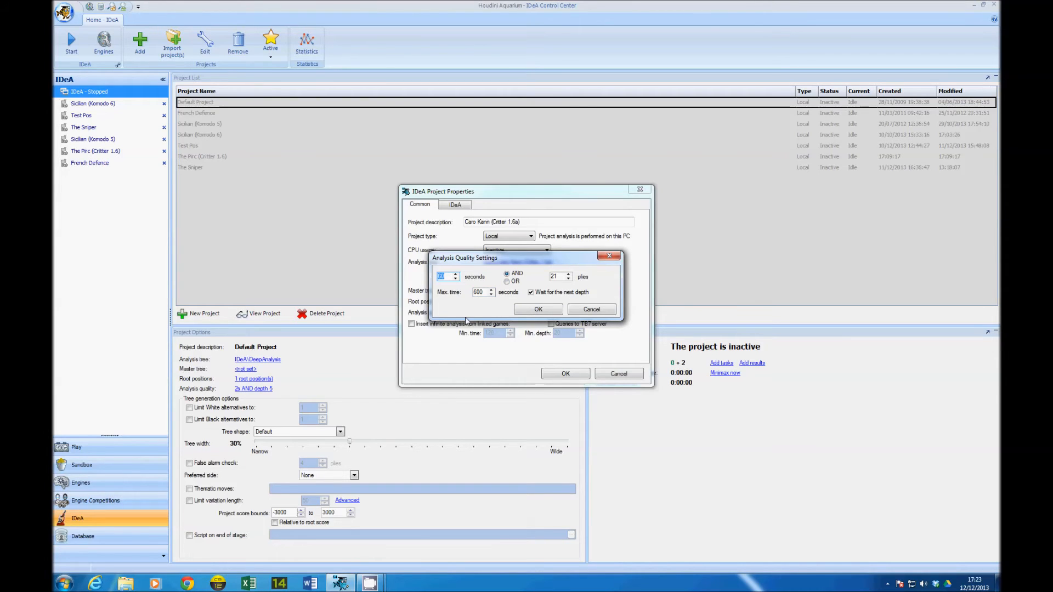
key(BackSpace)
text(120)
double_click(485, 292)
text(24)
click(554, 276)
text(5)
click(553, 310)
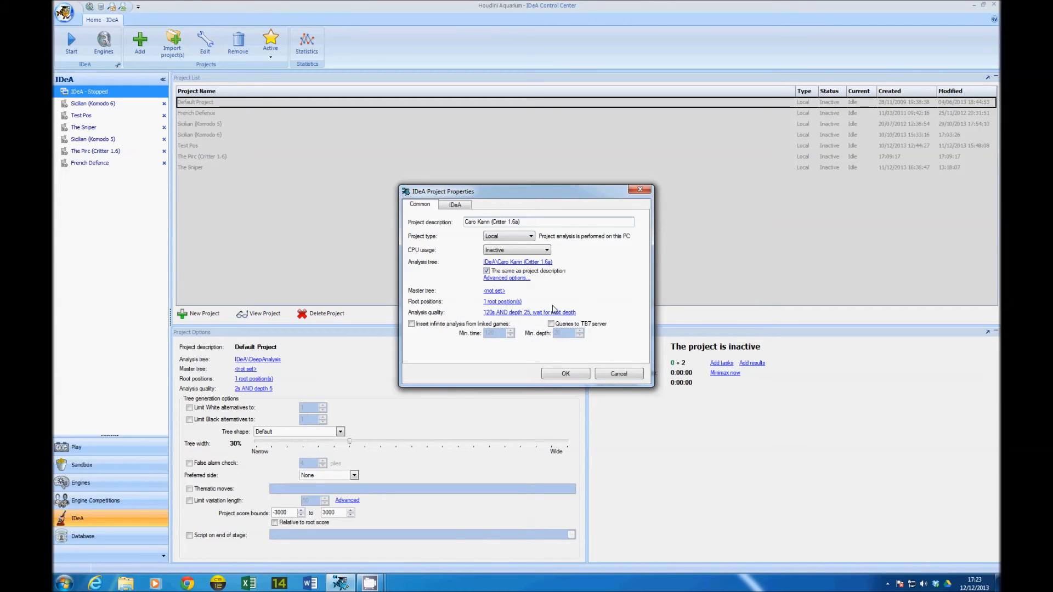
- Enable inserting infinite analysis from linked games, entering a new minimum time and a minimum depth of 15
click(411, 324)
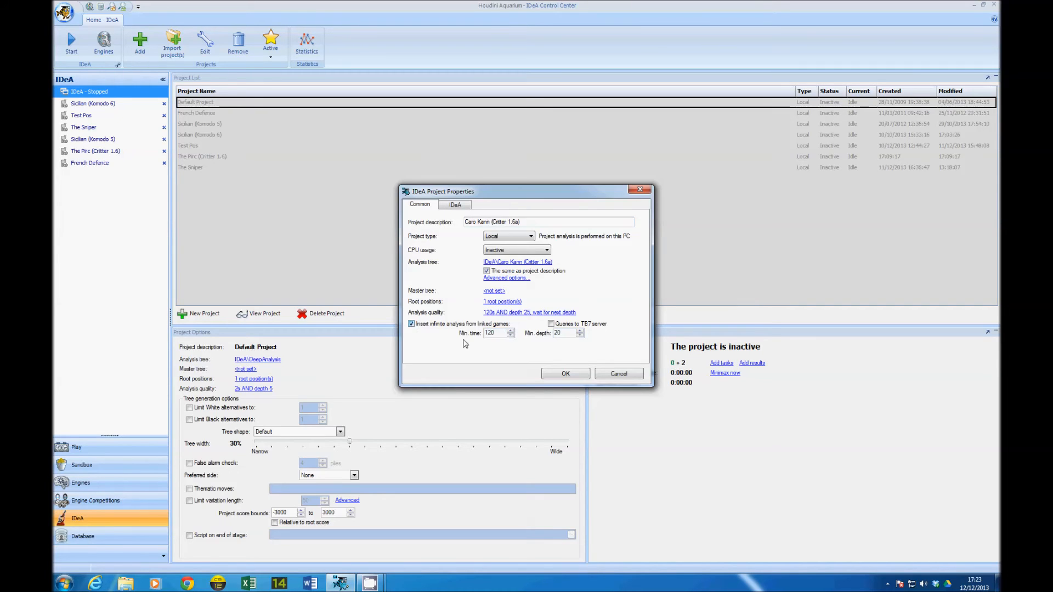
key(Tab)
text(1)
key(Tab)
text(15)
- In the project's IDeA settings, choose the Default tree shape and set the false alarm check to 4 plies
click(461, 206)
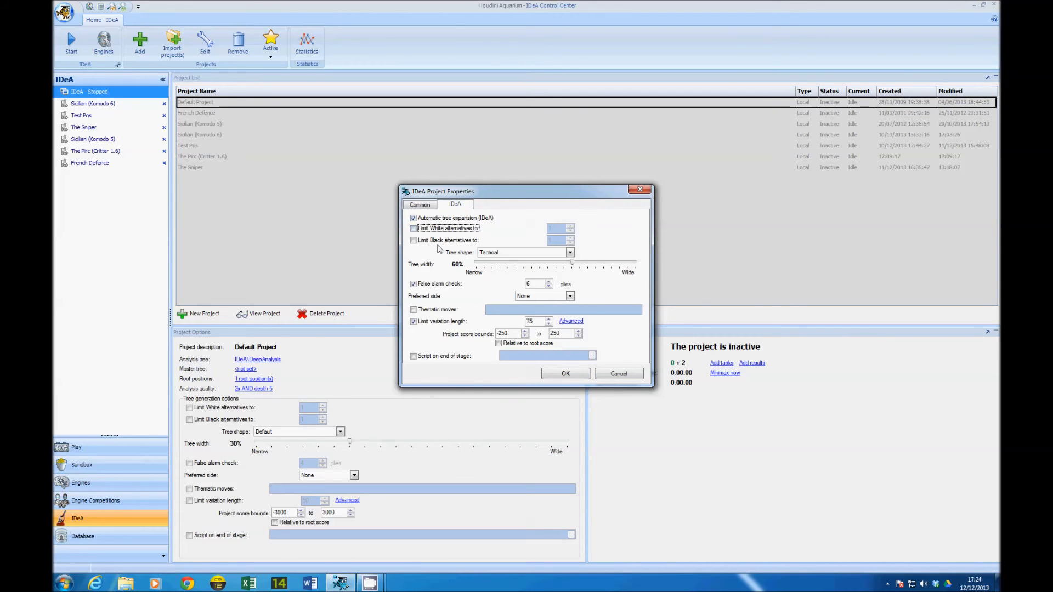
click(571, 252)
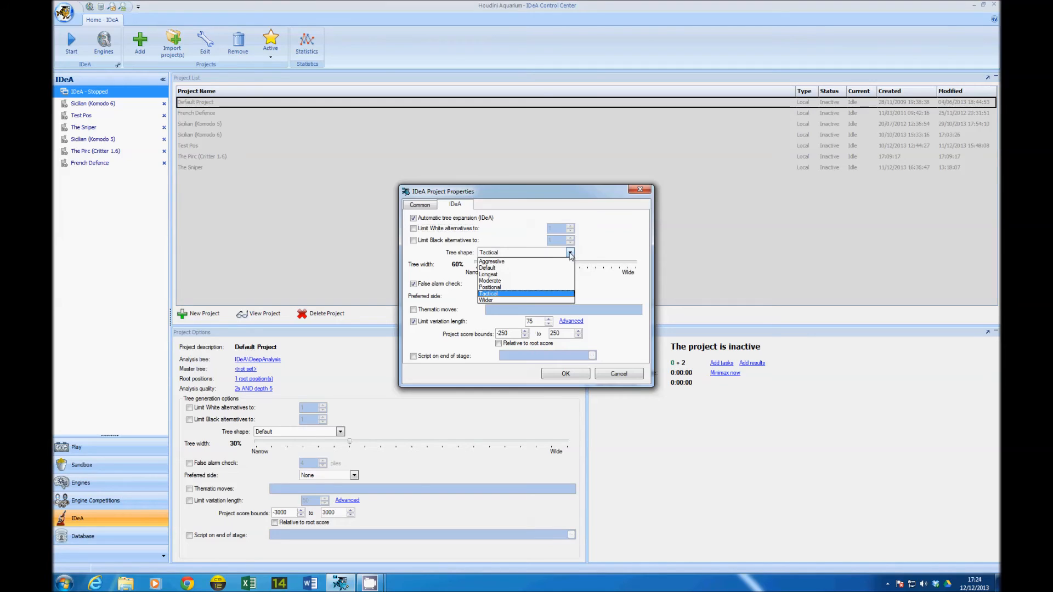
click(550, 268)
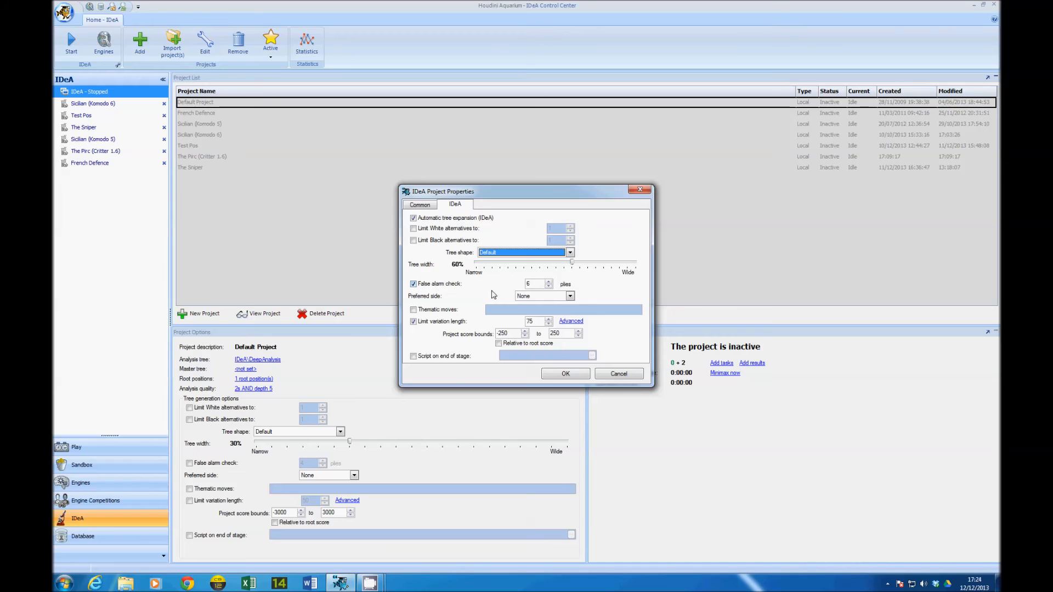
click(548, 286)
click(549, 286)
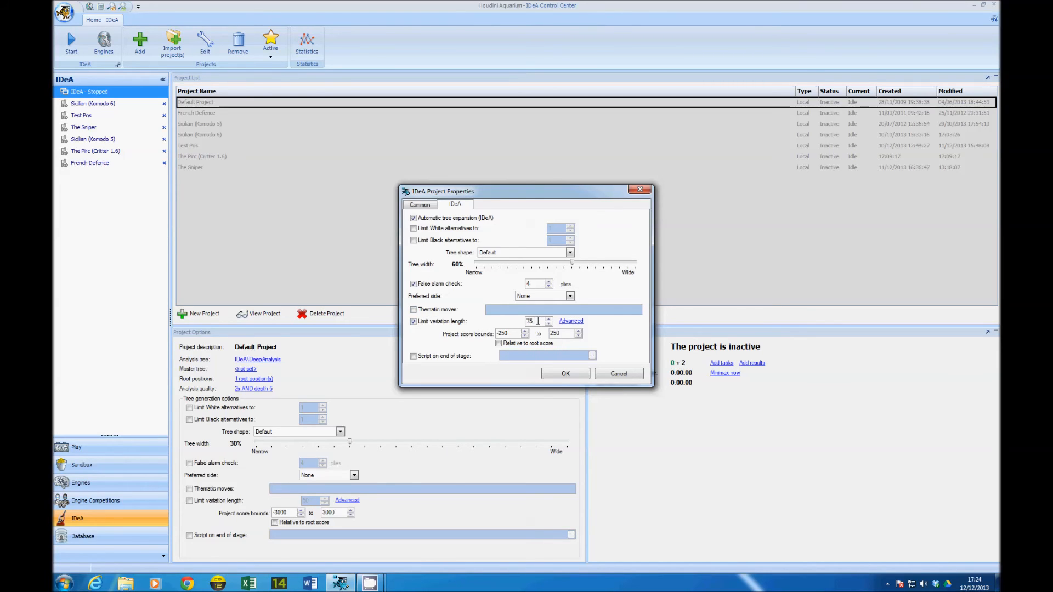
- Set the project score bounds to -300 and 300 and save the new project
click(512, 334)
key(BackSpace)
key(BackSpace)
text(300)
double_click(561, 333)
text(300)
click(559, 376)
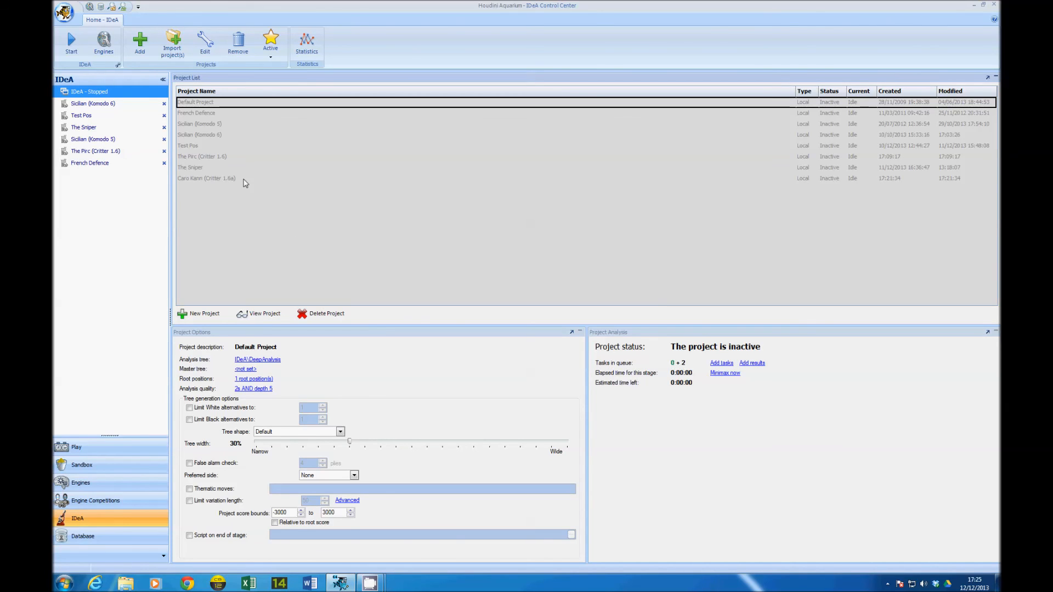
- Open the Caro Kann (Critter 1.6a) project from the project list
click(245, 179)
click(272, 314)
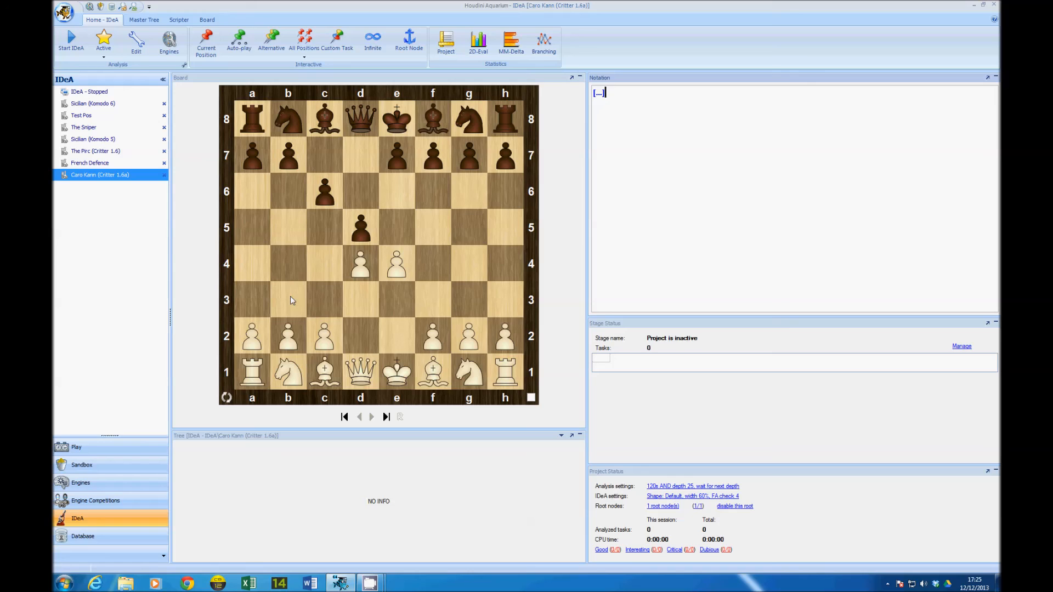
click(104, 43)
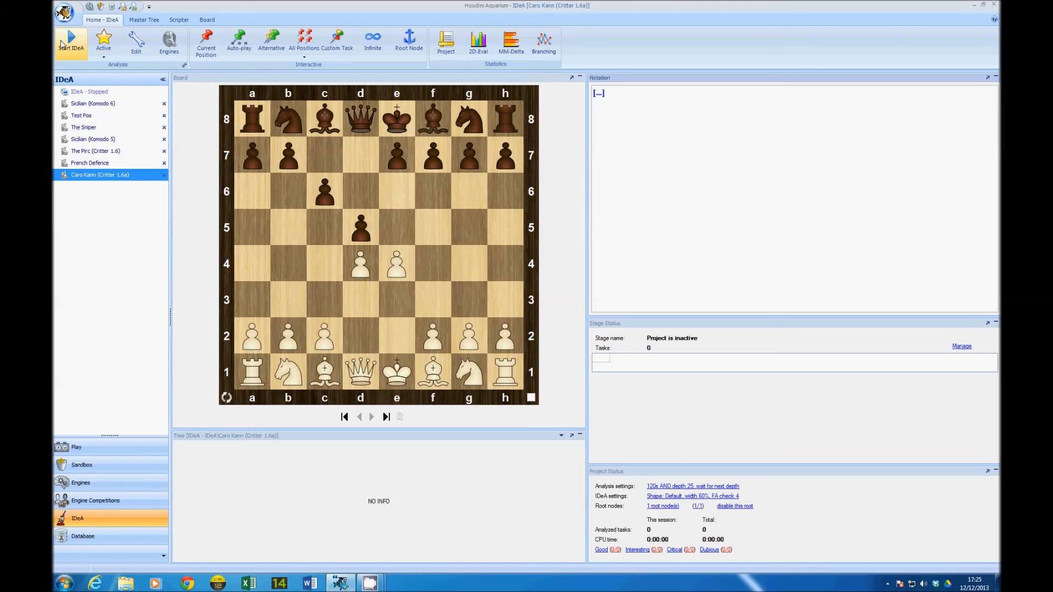
- In the IDeA engine setup, disable Komodo 6 64-bit and add Critter 1.6a 64-bit as an enabled engine
click(168, 45)
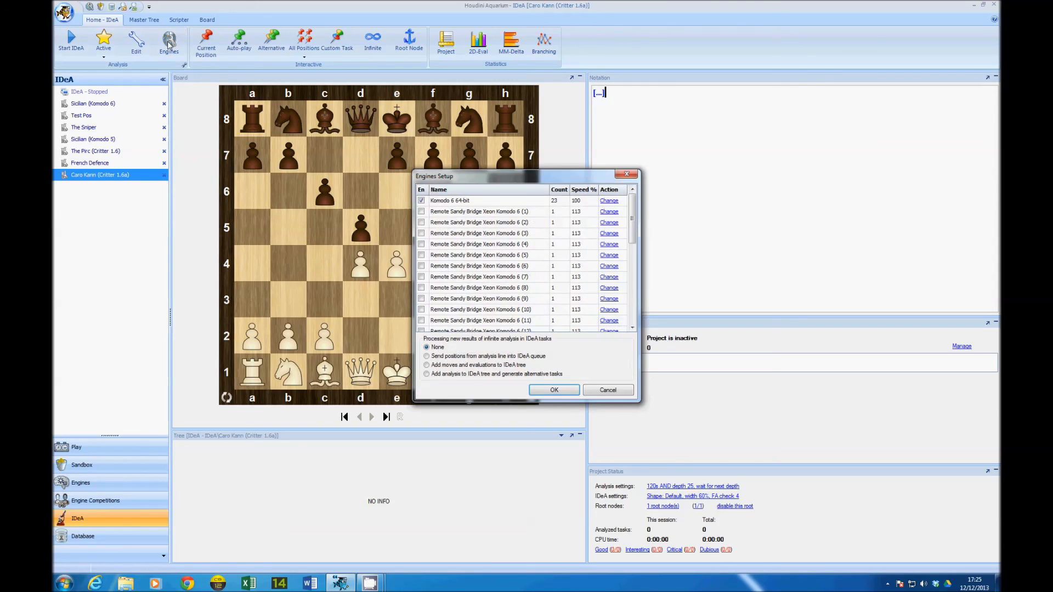
click(421, 201)
drag(635, 230, 634, 309)
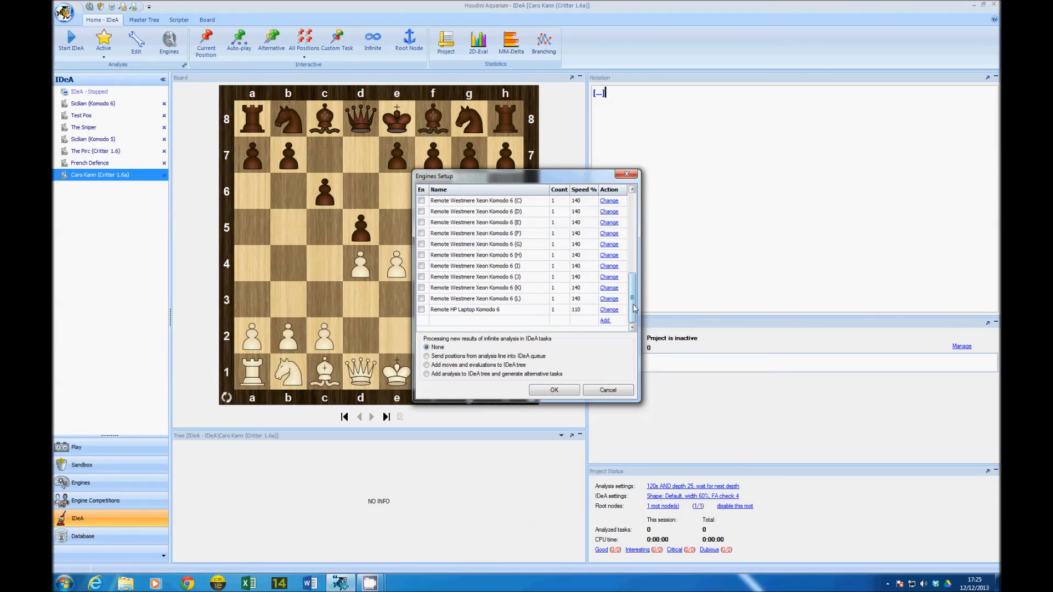
click(604, 321)
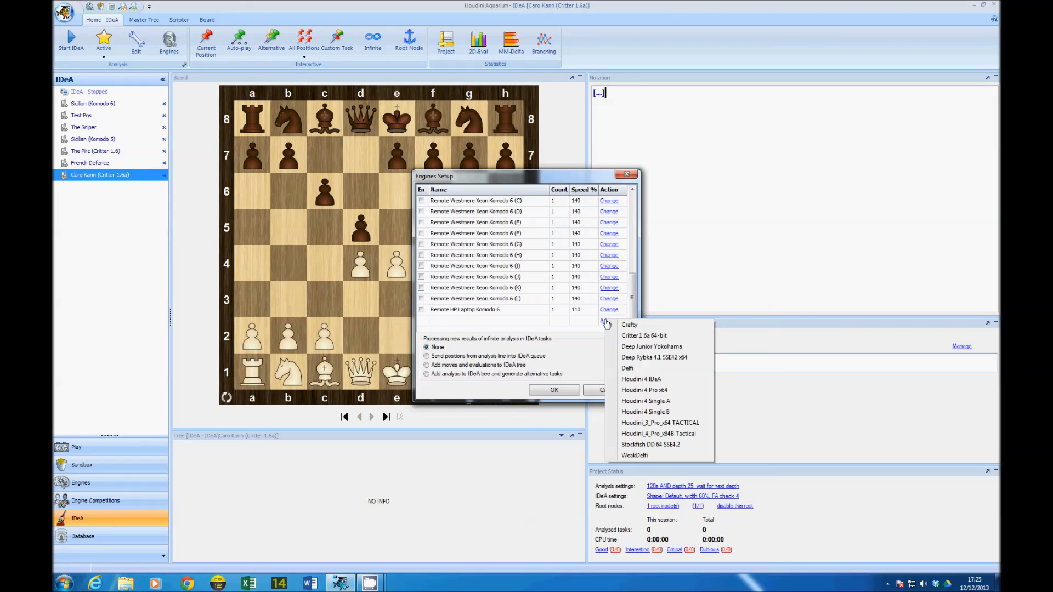
click(618, 336)
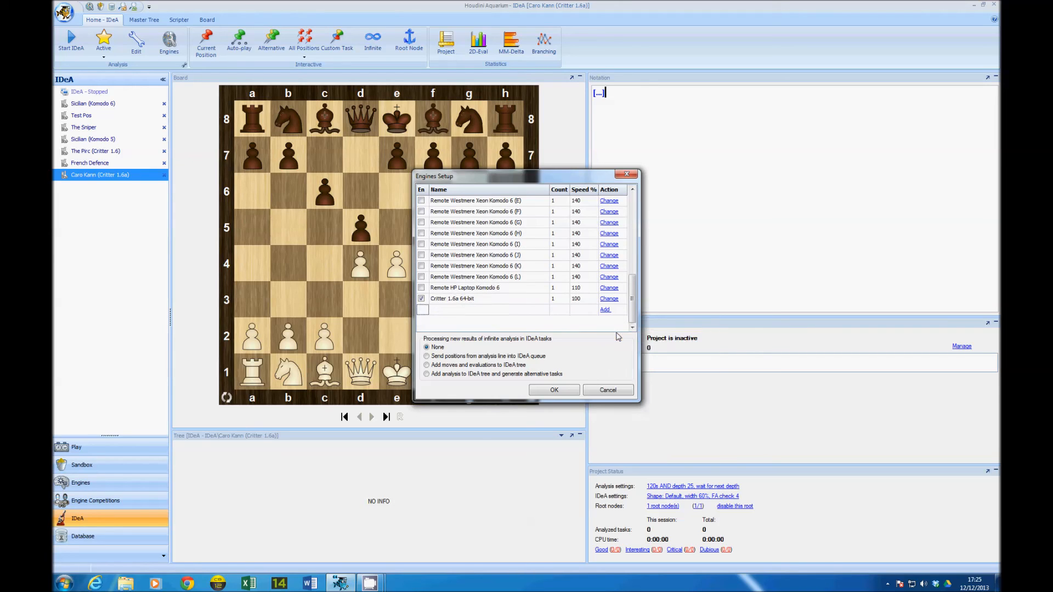
click(565, 300)
click(564, 392)
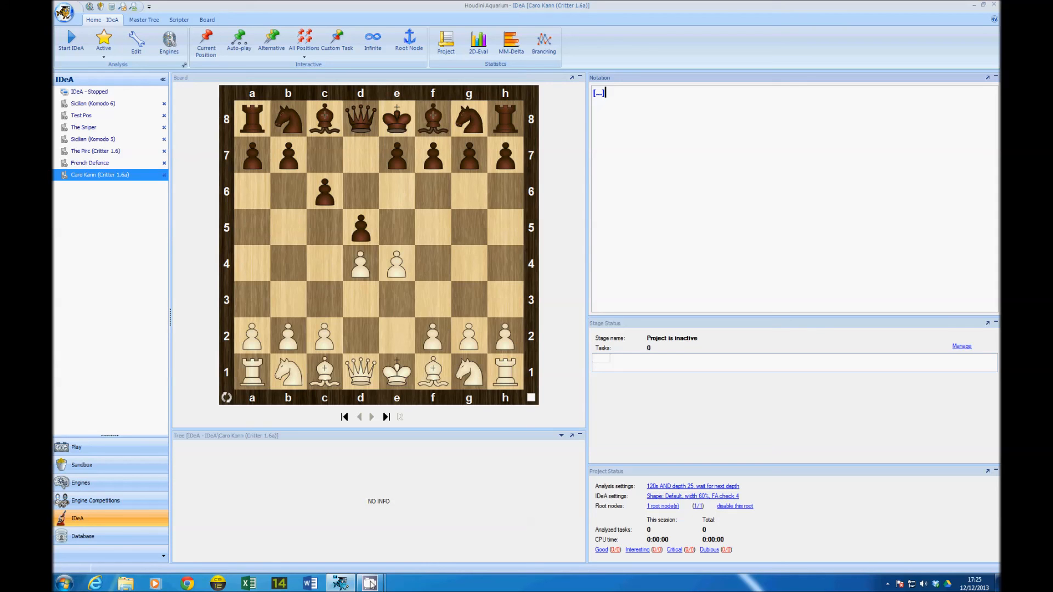
mouse_move(371, 583)
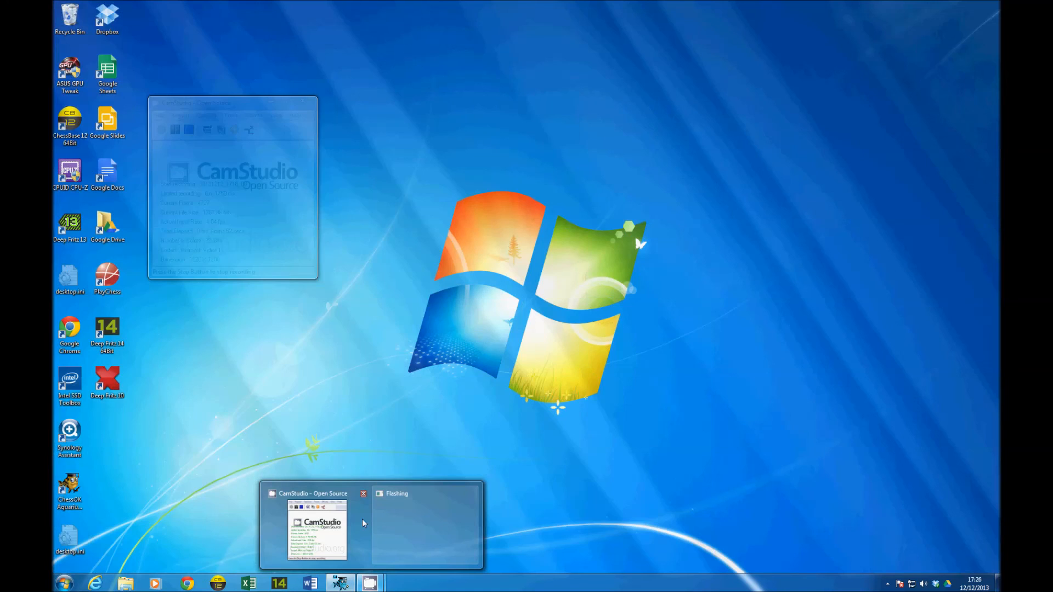